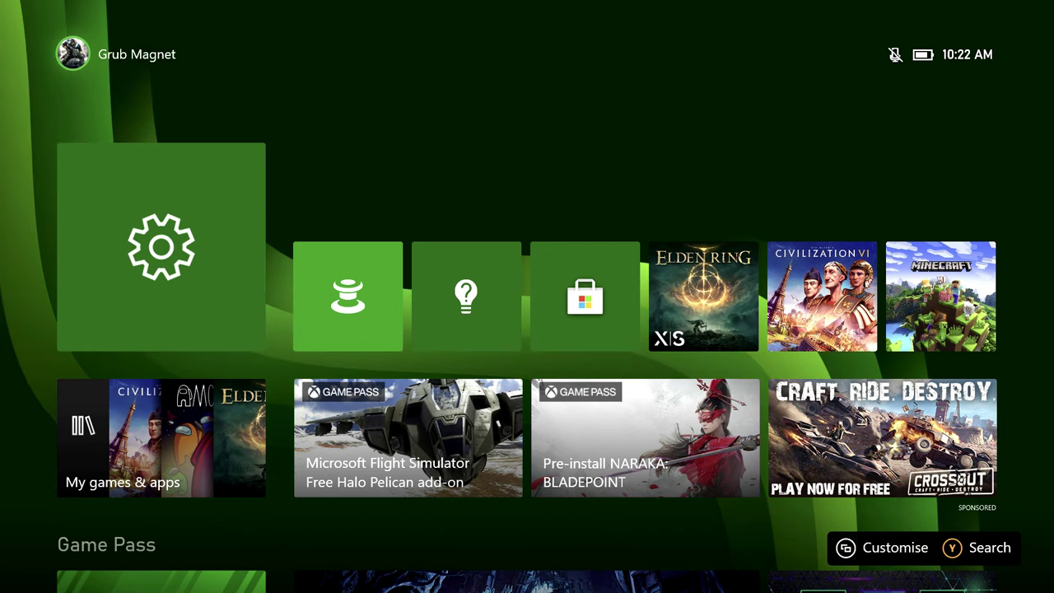
From the profile panel, go to My account and open the Privacy & online safety settings
key("super")
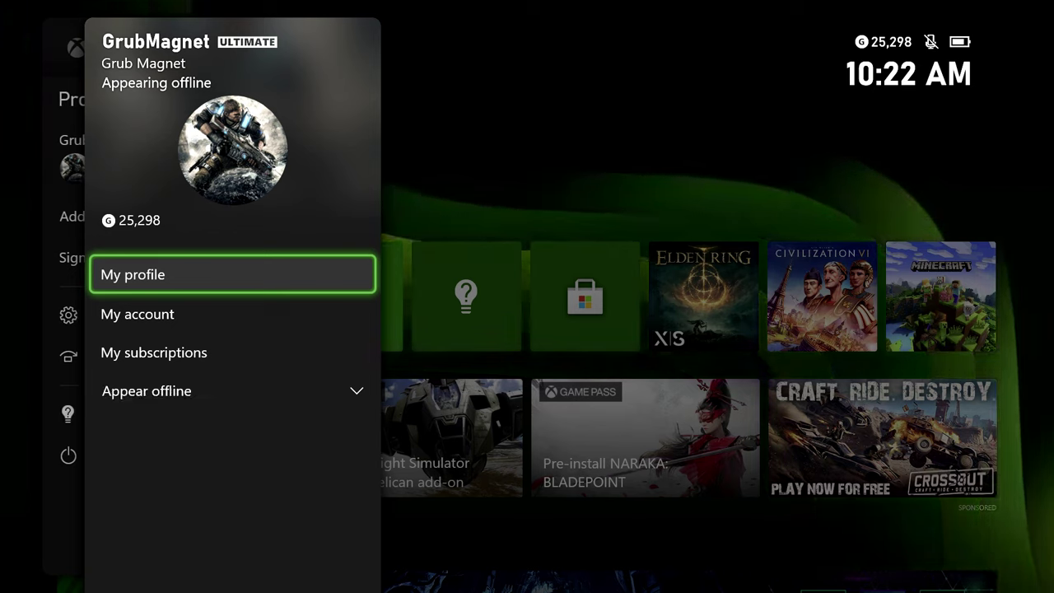
key("Down")
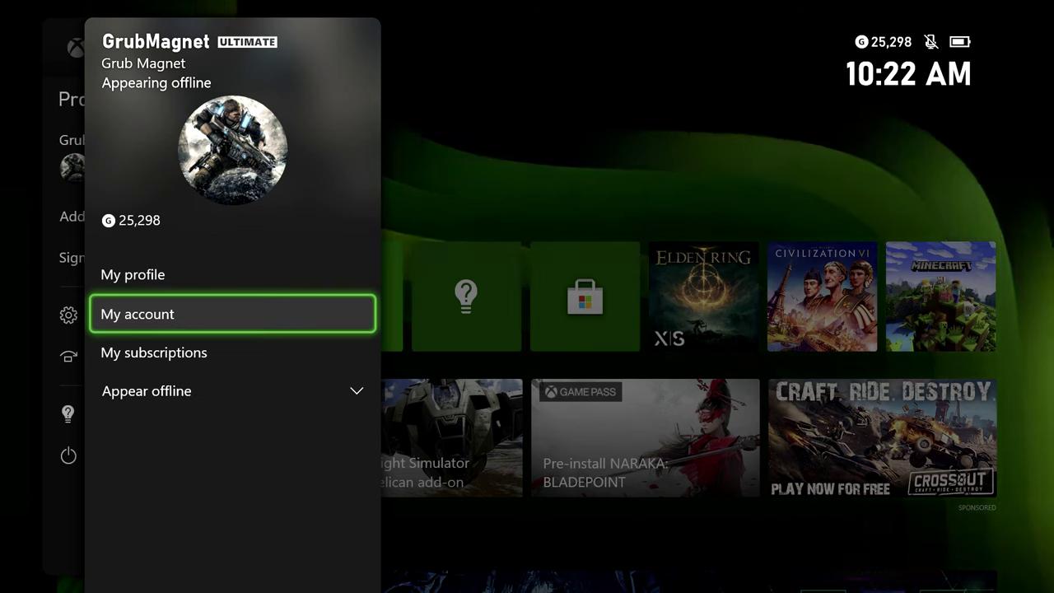
key("Return")
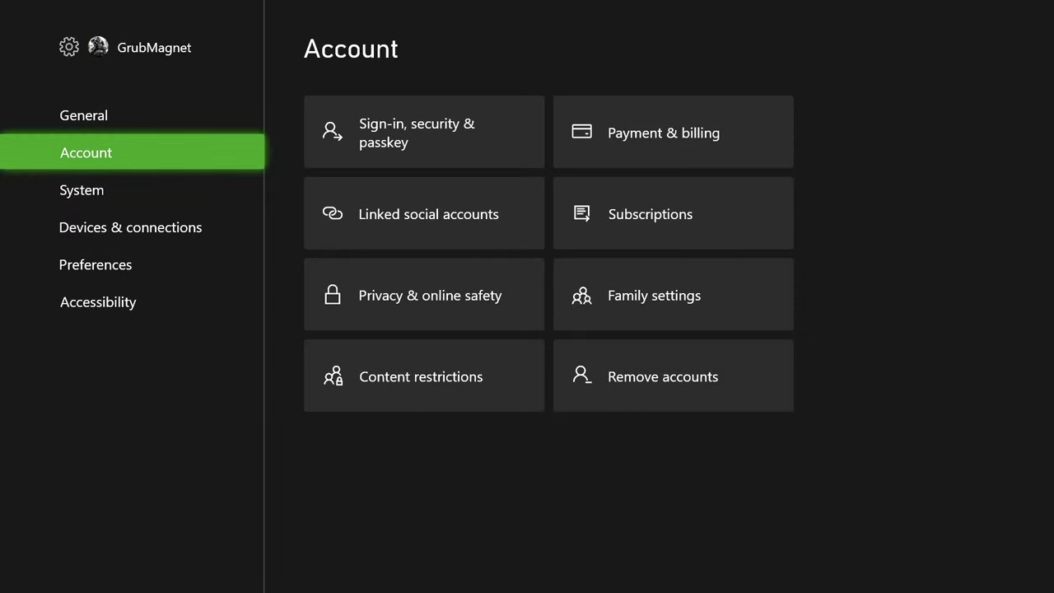
key("Right")
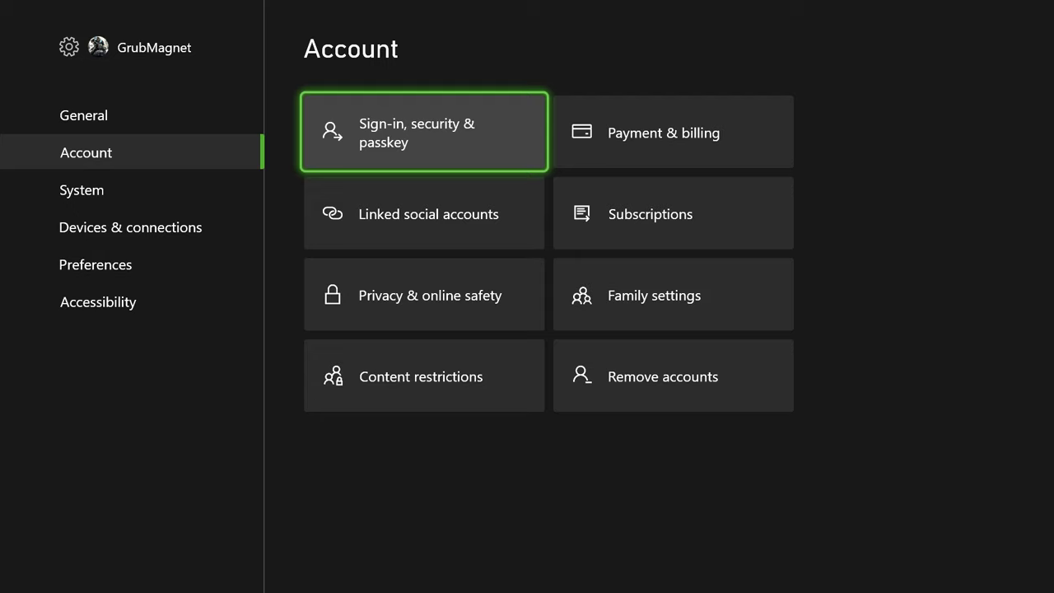
key("Down")
key("Down")
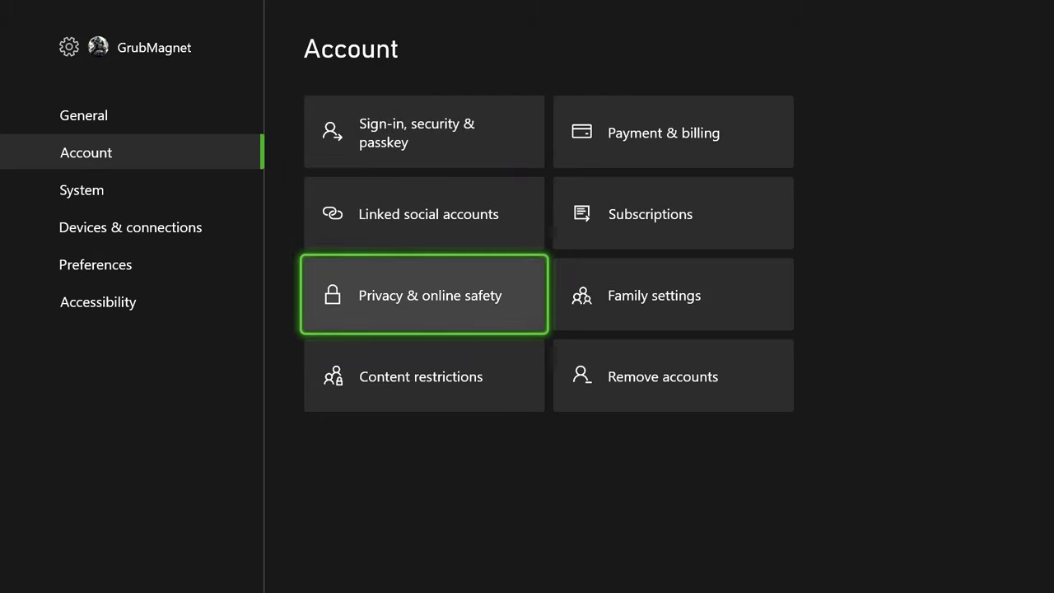
key("Return")
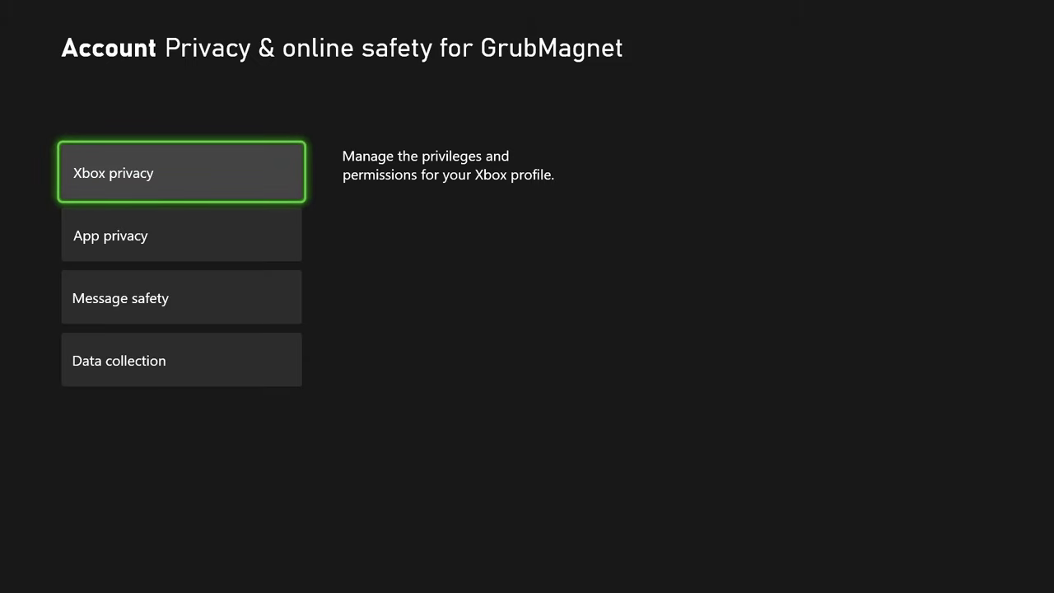
key("Down")
Review the Child, Teen, Adult and Customised presets in Xbox privacy, then open View details & customise
key("Up")
key("Return")
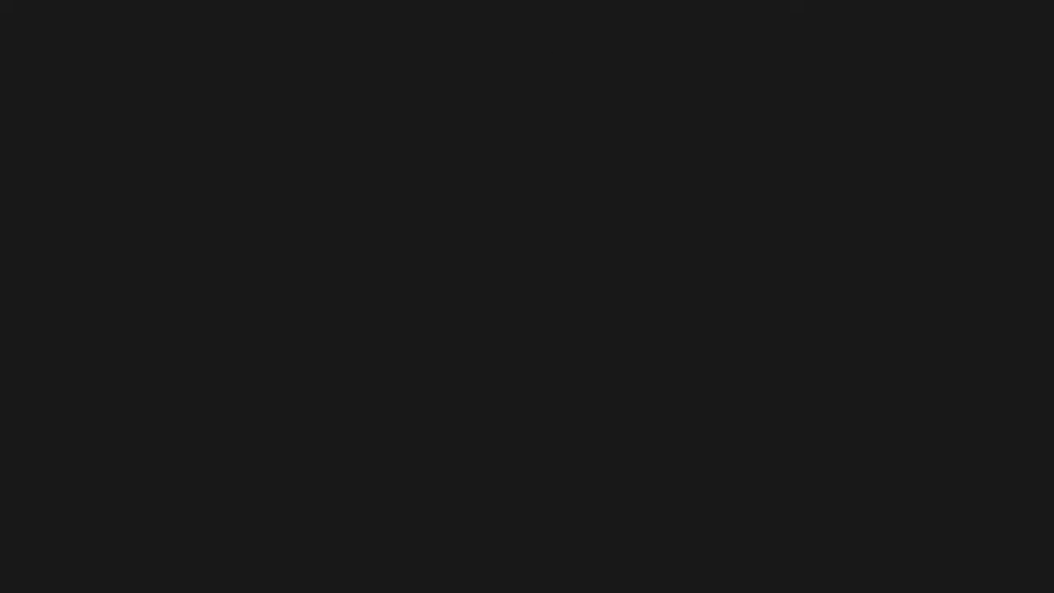
key("Up")
key("Up")
key("Up")
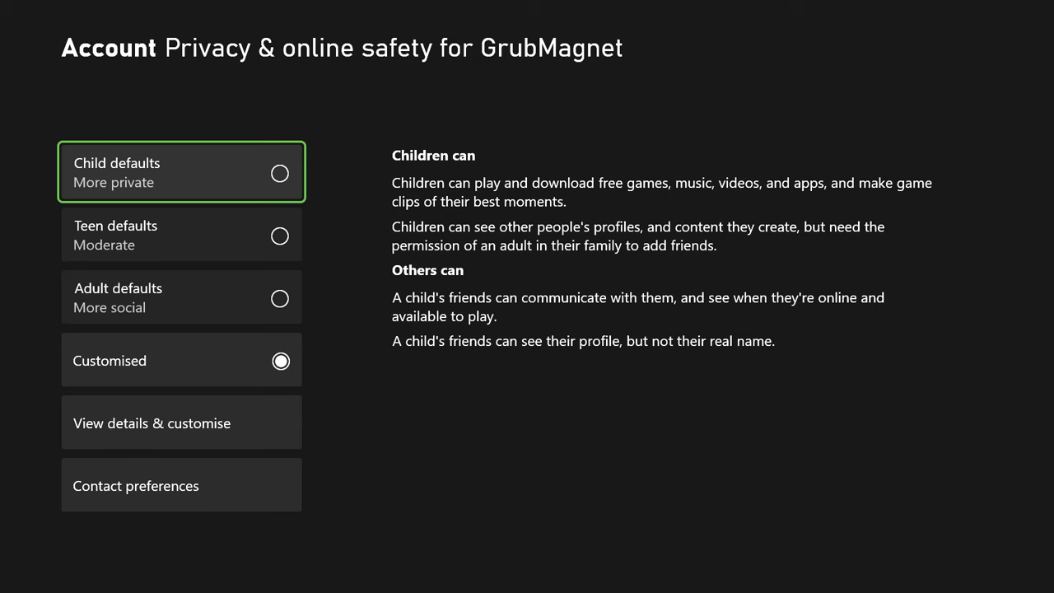
key("Down")
key("Down")
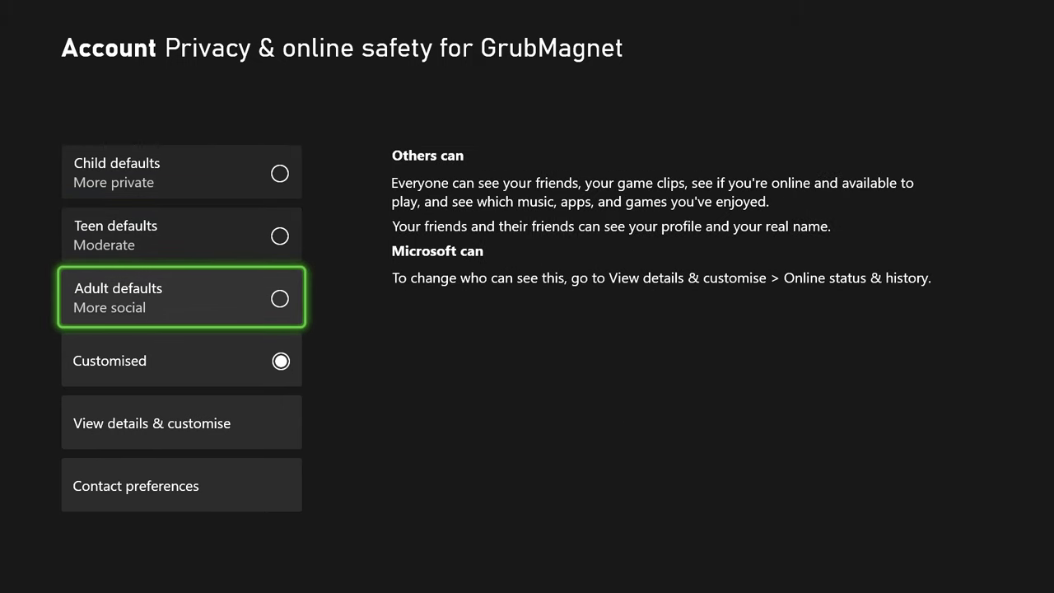
key("Up")
key("Up")
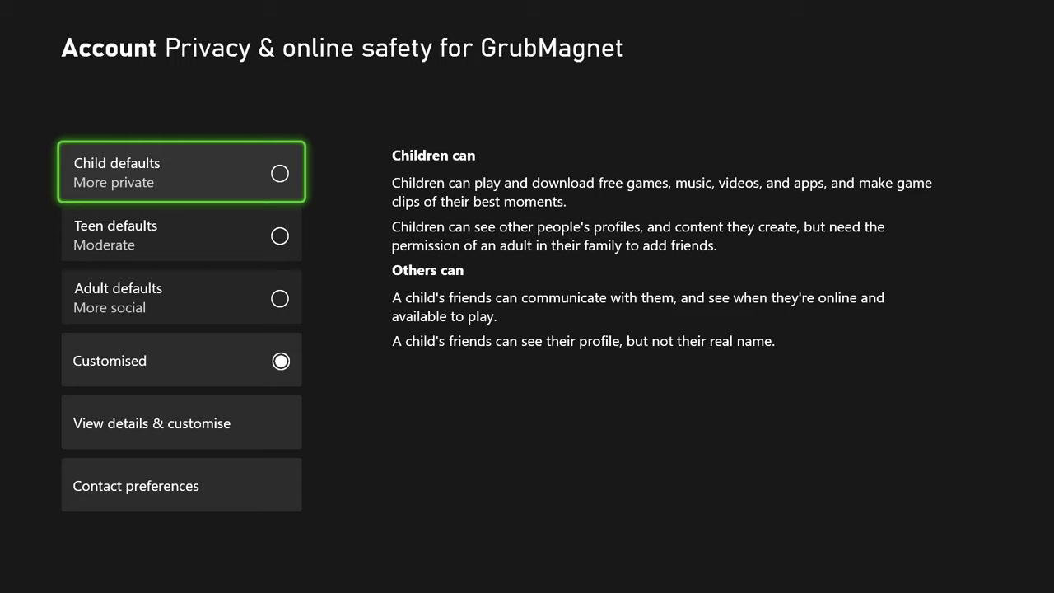
key("Down")
key("Down")
key("Down")
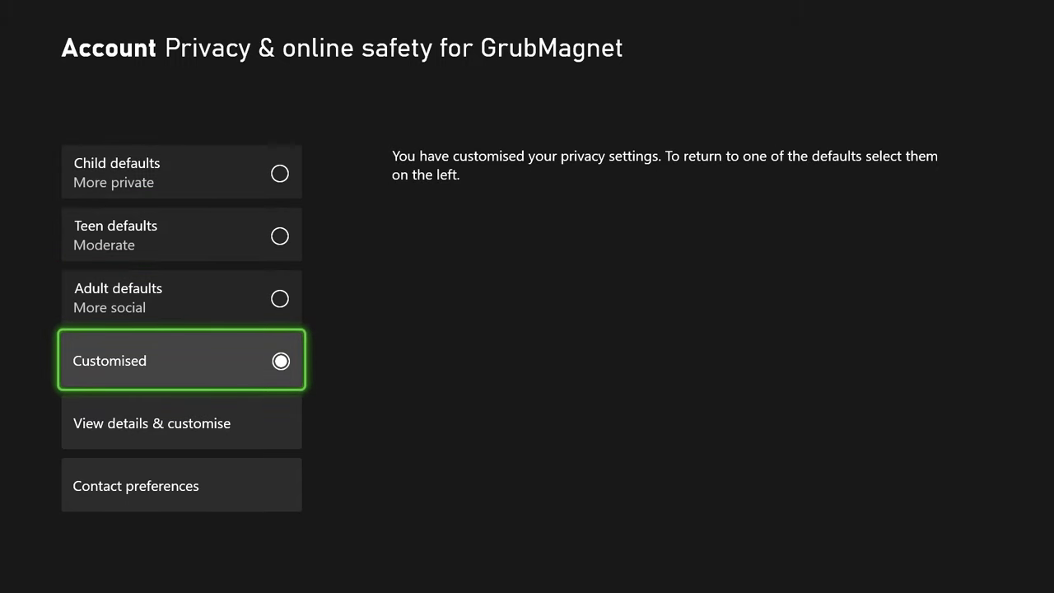
key("Down")
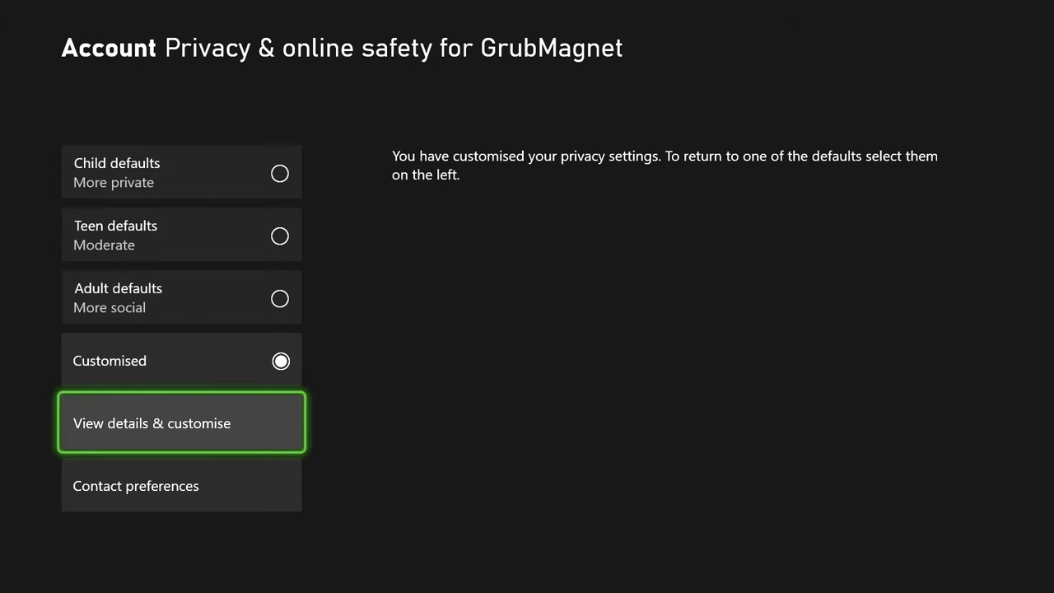
key("Return")
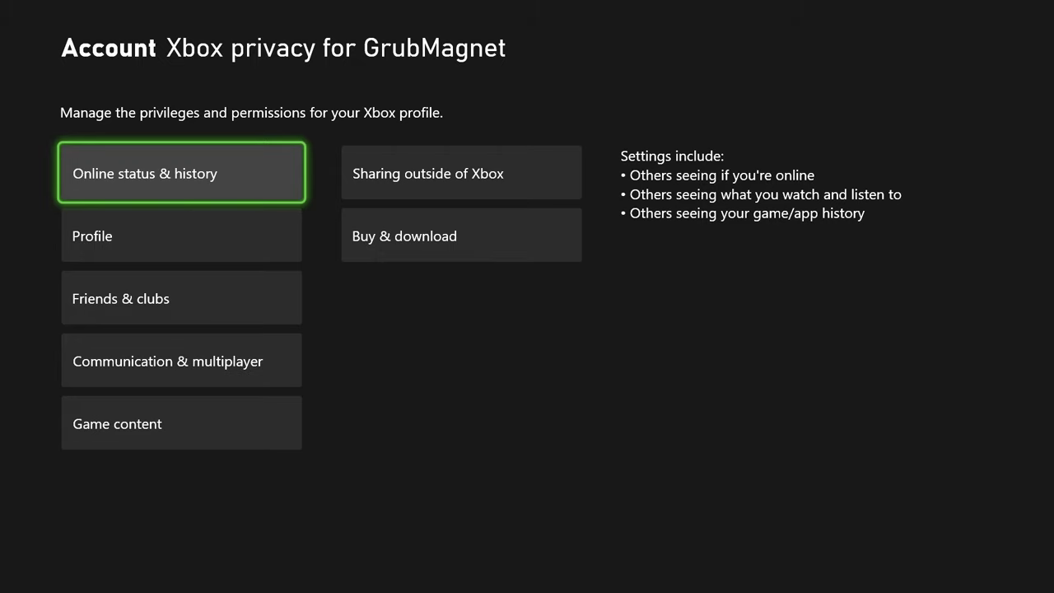
Open Profile privacy, showing real name set to Block, and move to the Edit name option
key("Down")
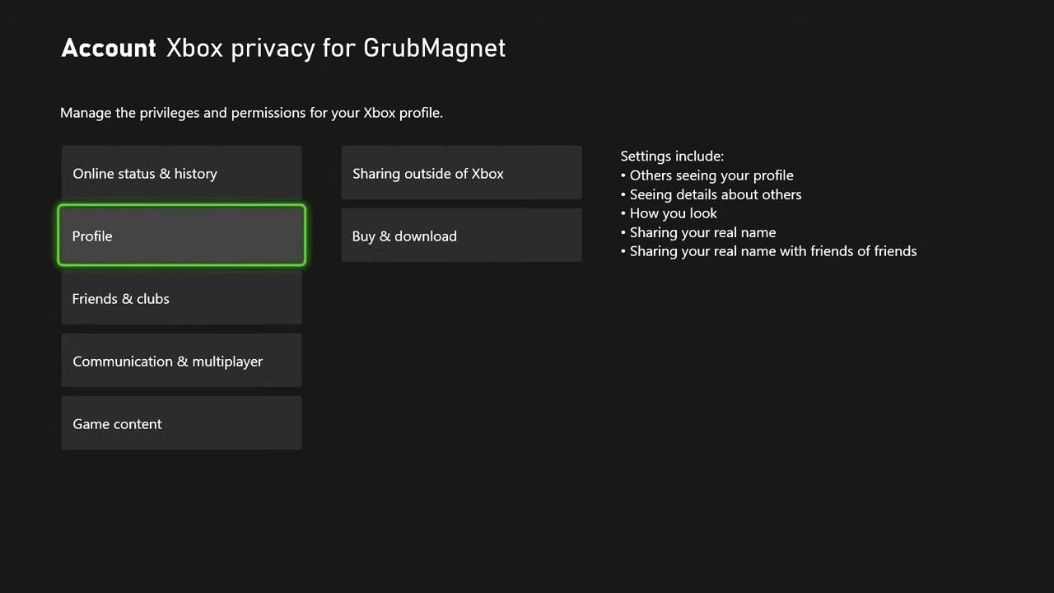
key("Down")
key("Up")
key("Up")
key("Down")
key("Return")
key("Right")
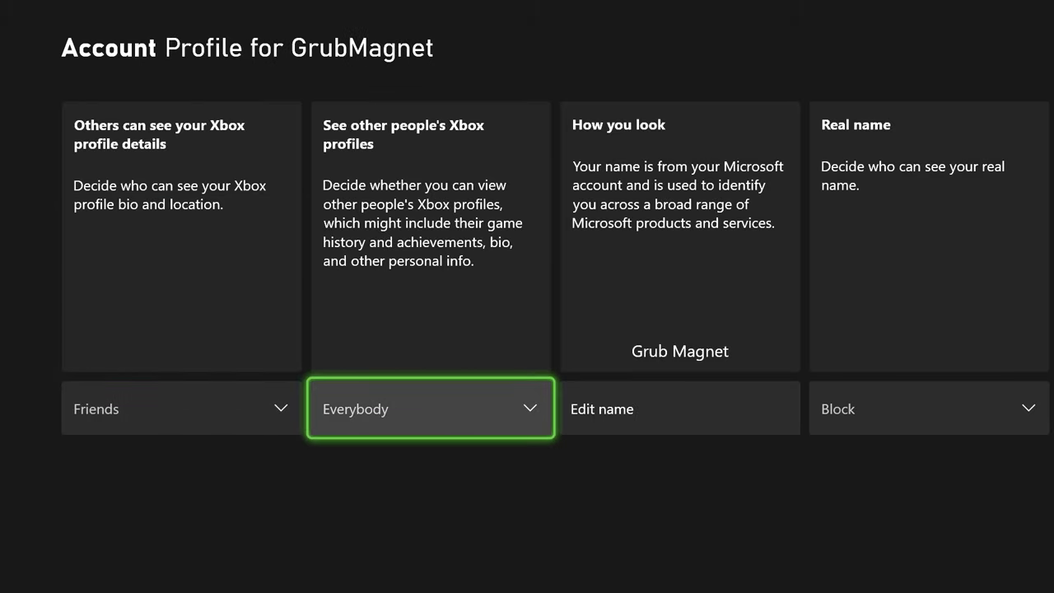
key("Right")
key("Right")
key("Right")
key("Left")
key("Left")
key("Left")
key("Right")
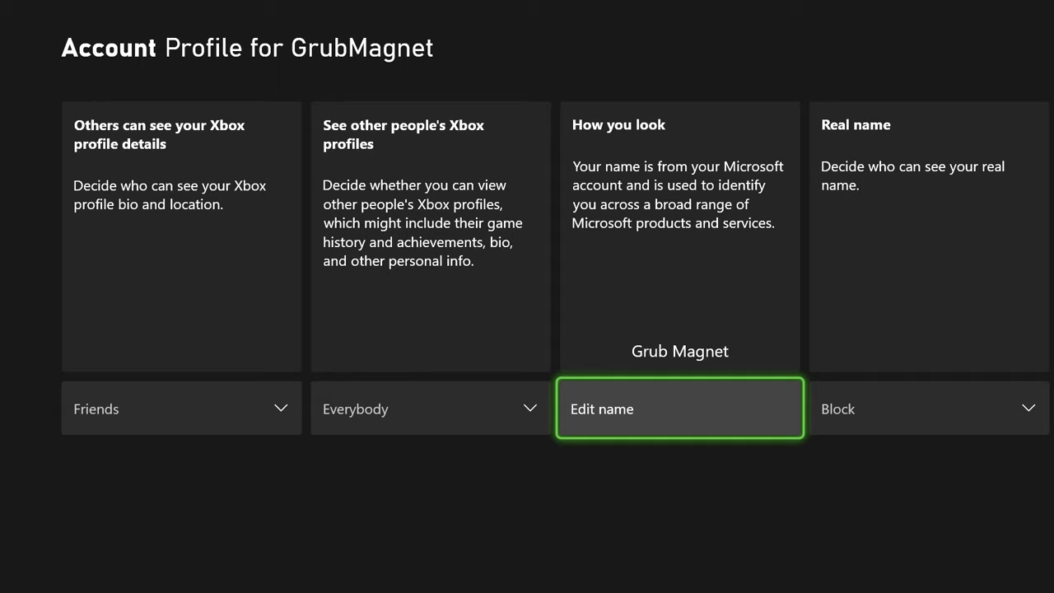
Start editing the real name and clear the old first name from the field
key("Return")
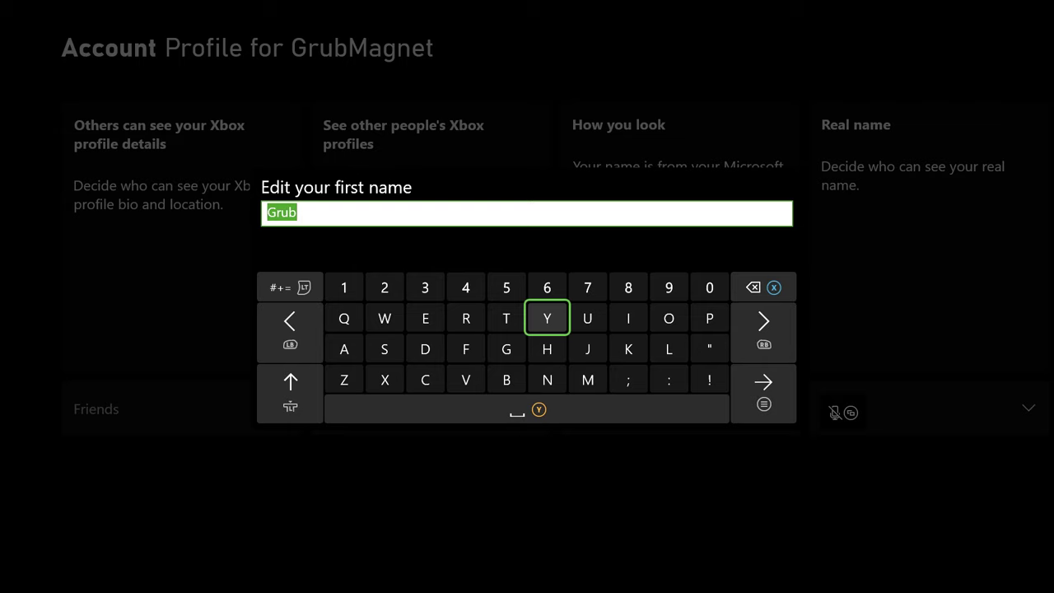
key("Right")
key("Right")
key("Right")
key("Right")
key("Right")
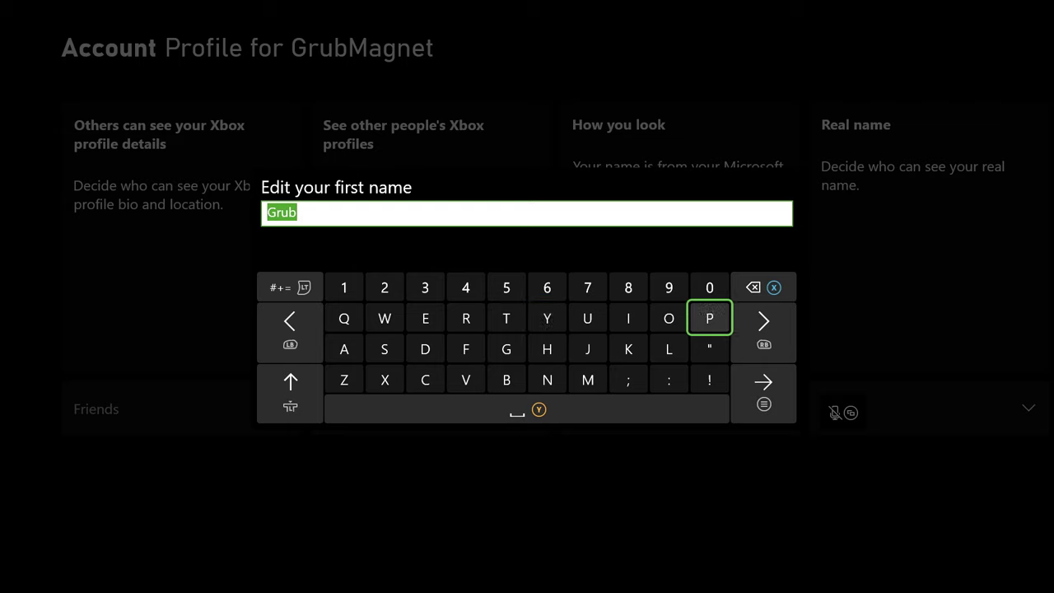
key("Up")
key("Down")
key("Down")
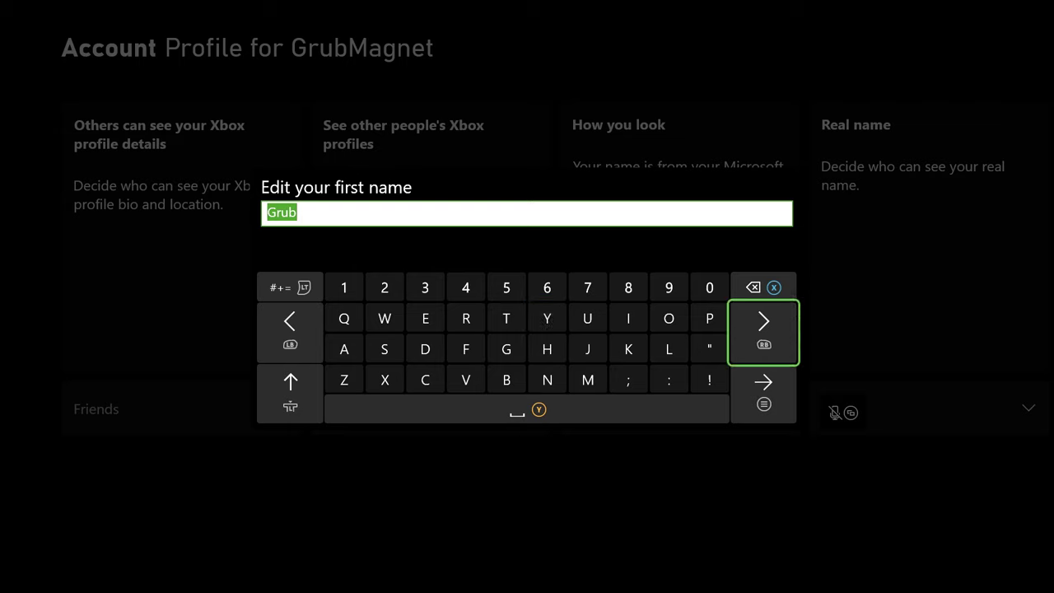
key("Up")
key("Up")
key("BackSpace")
key("Left")
key("Left")
key("Left")
key("Left")
key("Left")
Type the new first name on the on-screen keyboard and confirm it
key("Down")
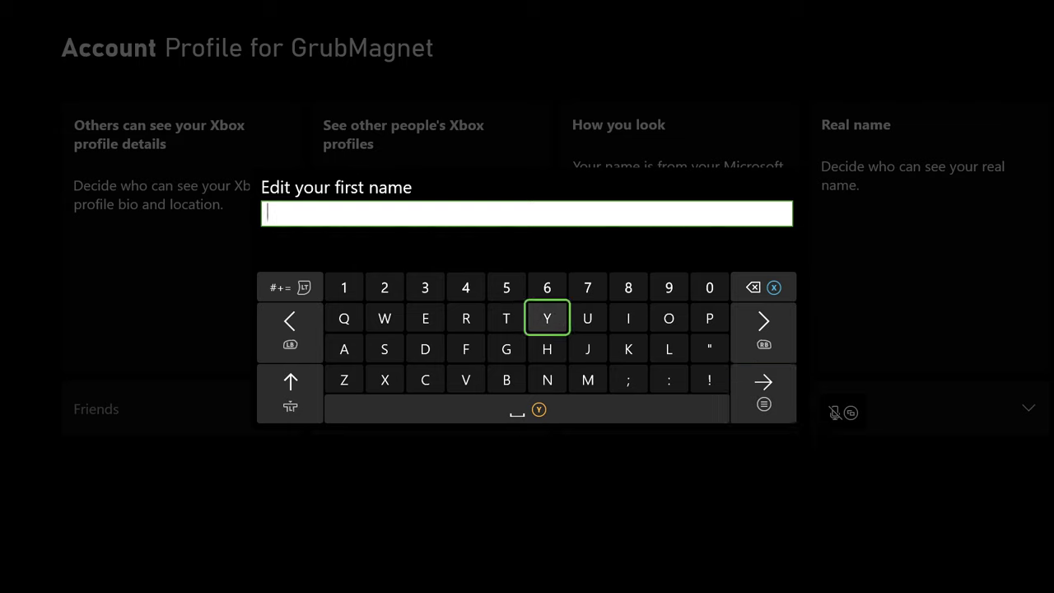
key("Left")
key("Down")
type("G")
key("Up")
key("Left")
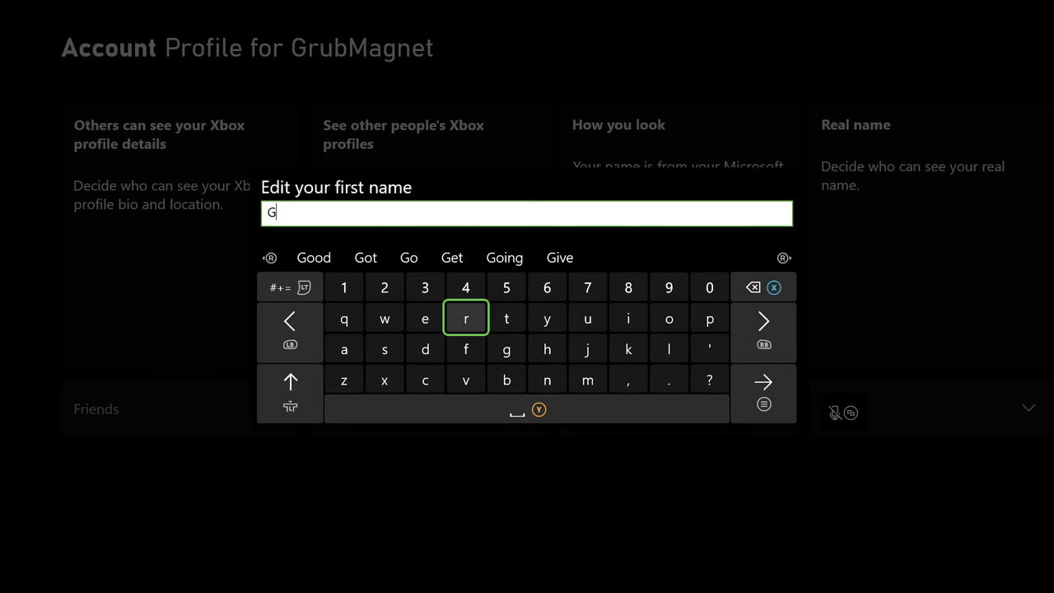
type("r")
key("Right")
key("Right")
key("Right")
type("u")
key("Down")
key("Down")
key("Left")
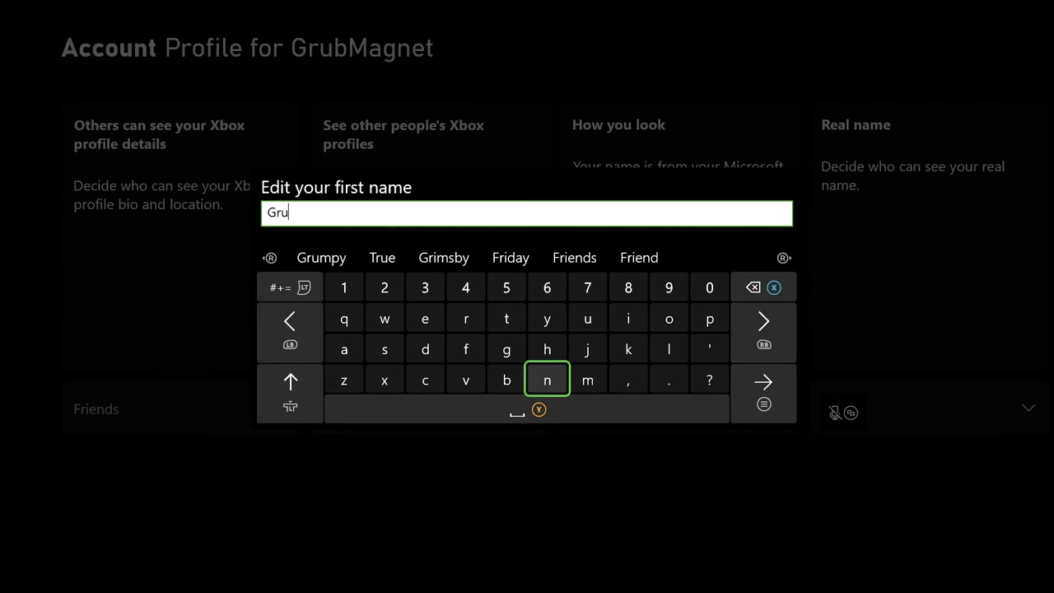
key("Left")
type("b")
key("Down")
key("Right")
key("Return")
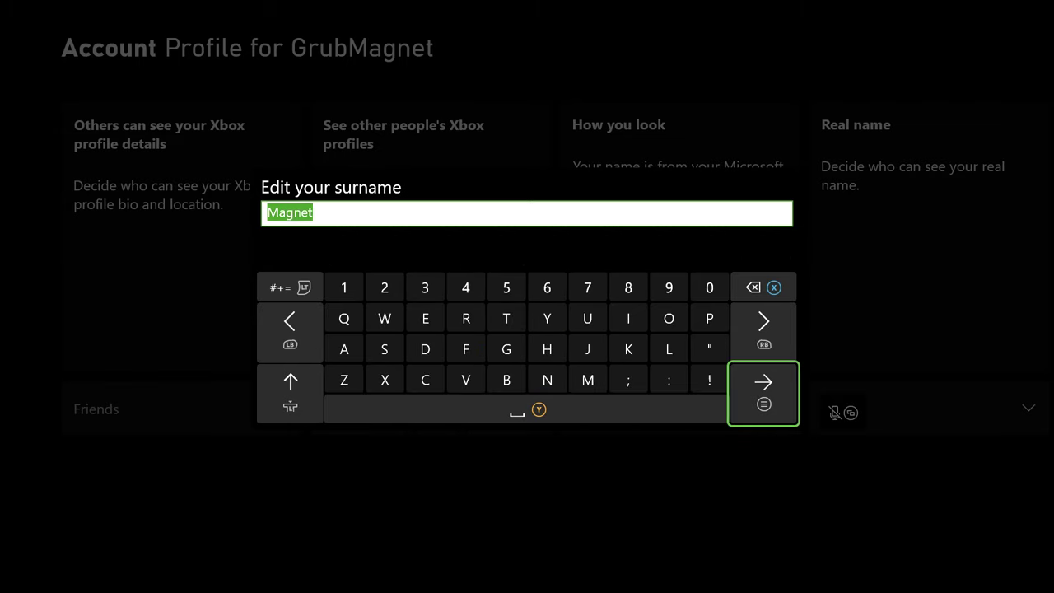
Keep the existing surname unchanged and save the edited real name
key("Left")
key("Right")
key("Return")
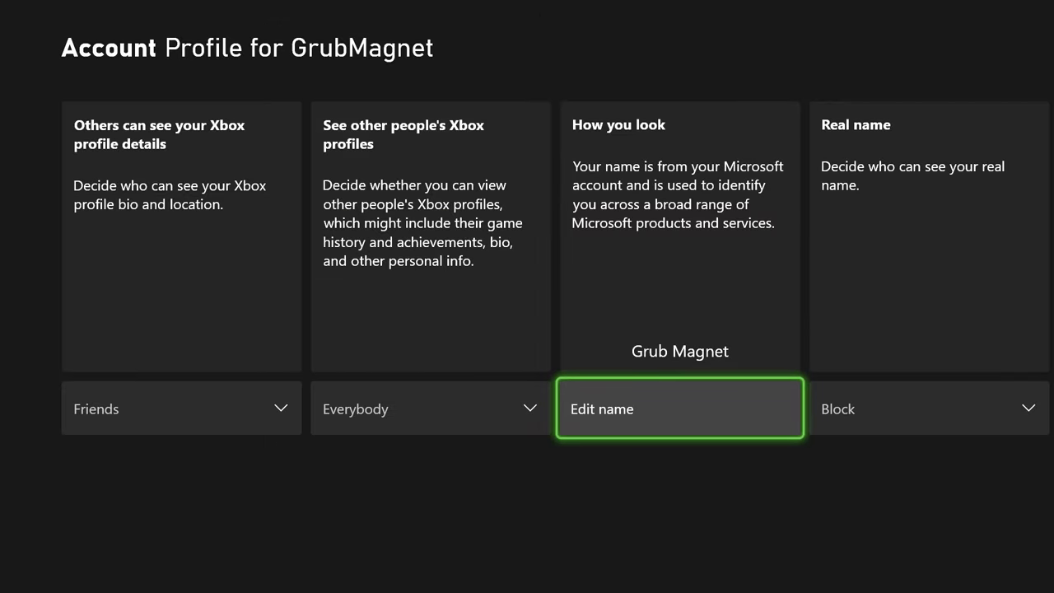
key("Right")
key("Left")
key("Right")
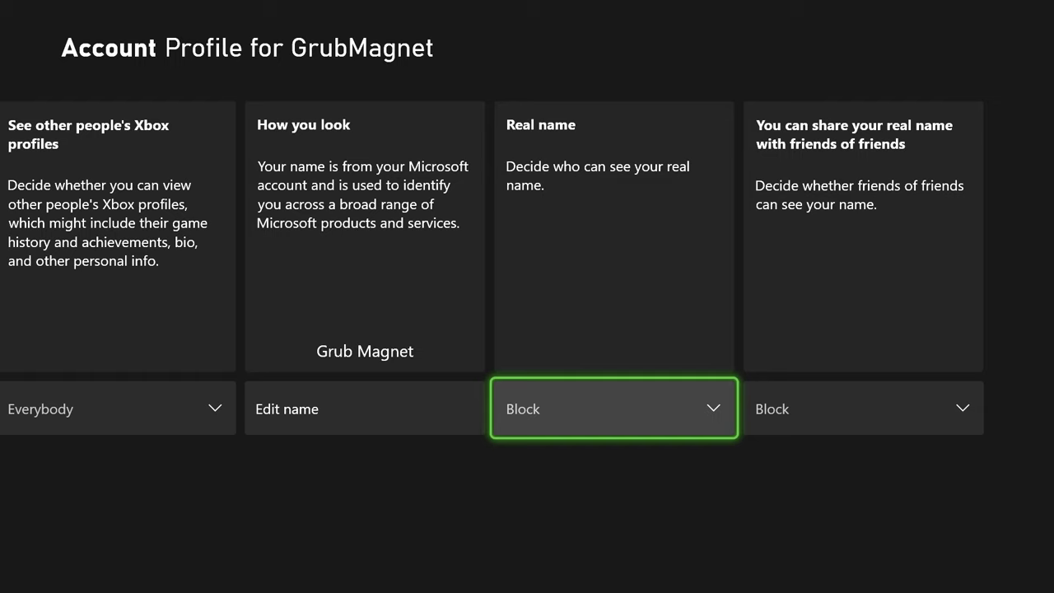
key("Return")
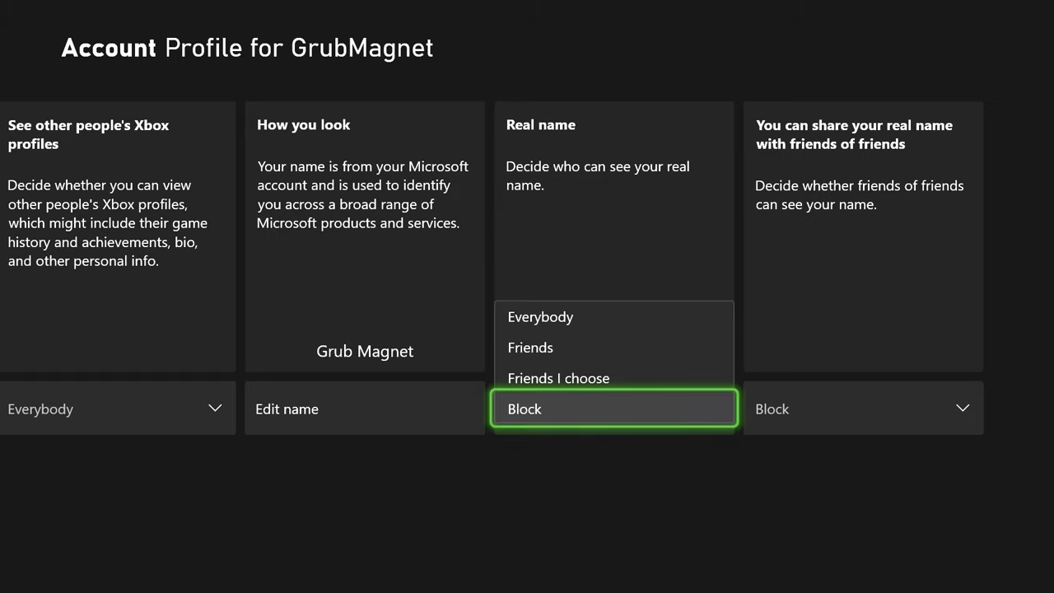
key("Up")
key("Up")
key("Up")
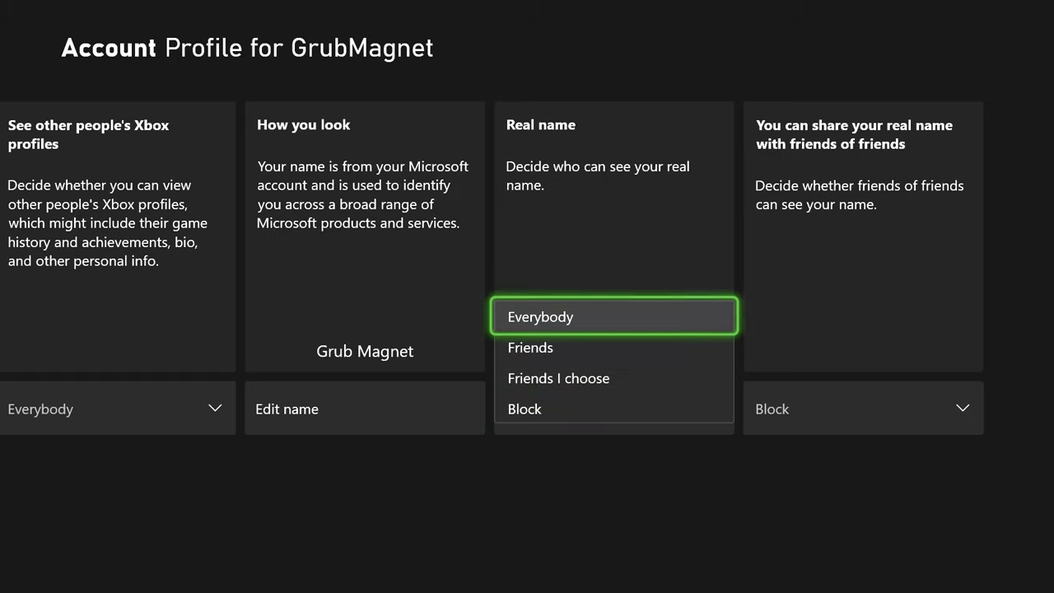
key("Down")
key("Down")
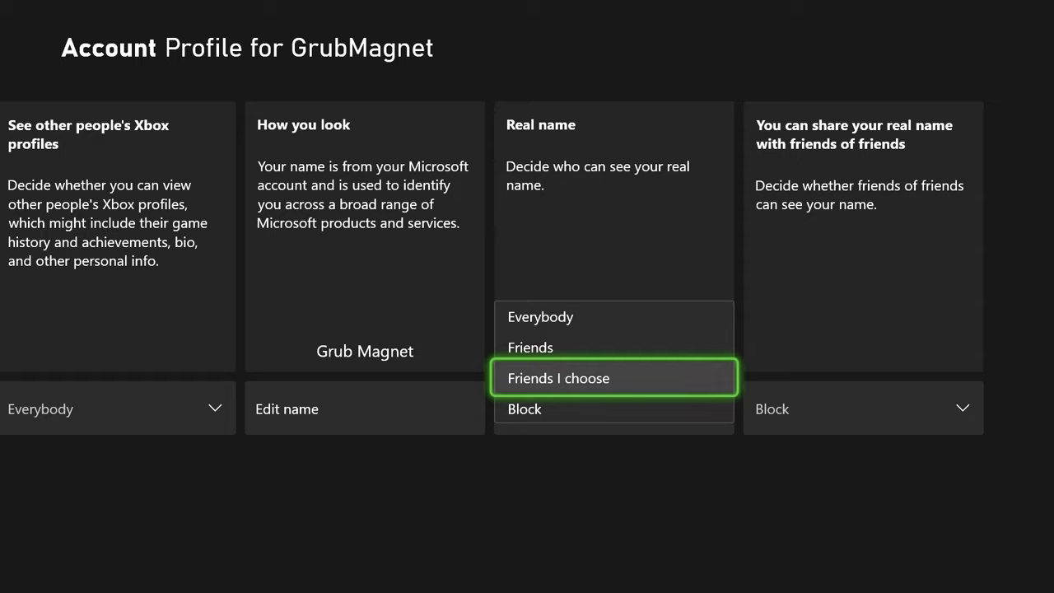
key("Up")
key("Up")
key("Down")
key("Down")
key("Down")
key("Return")
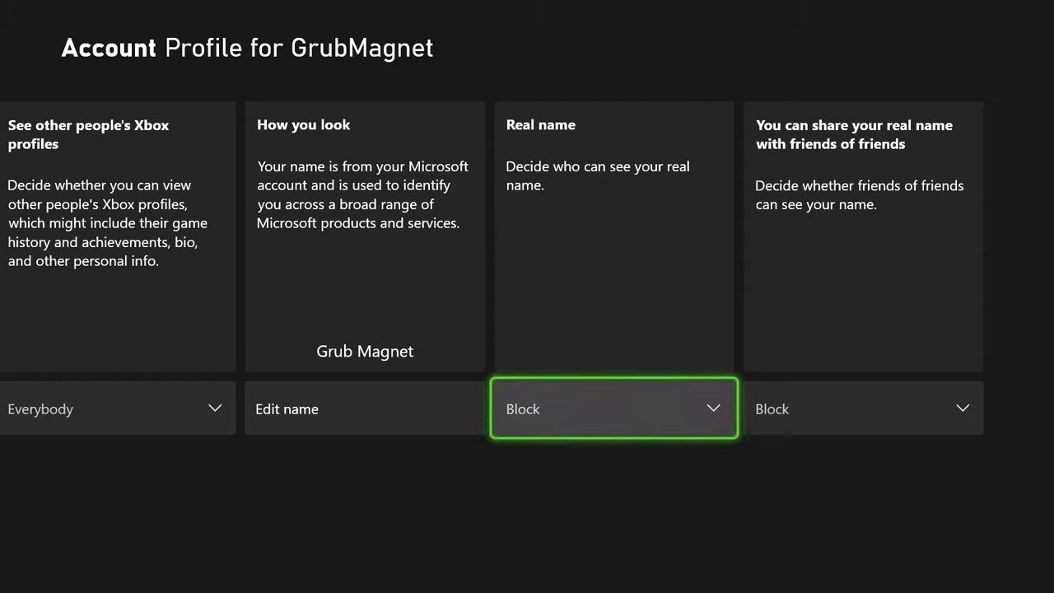
key("Right")
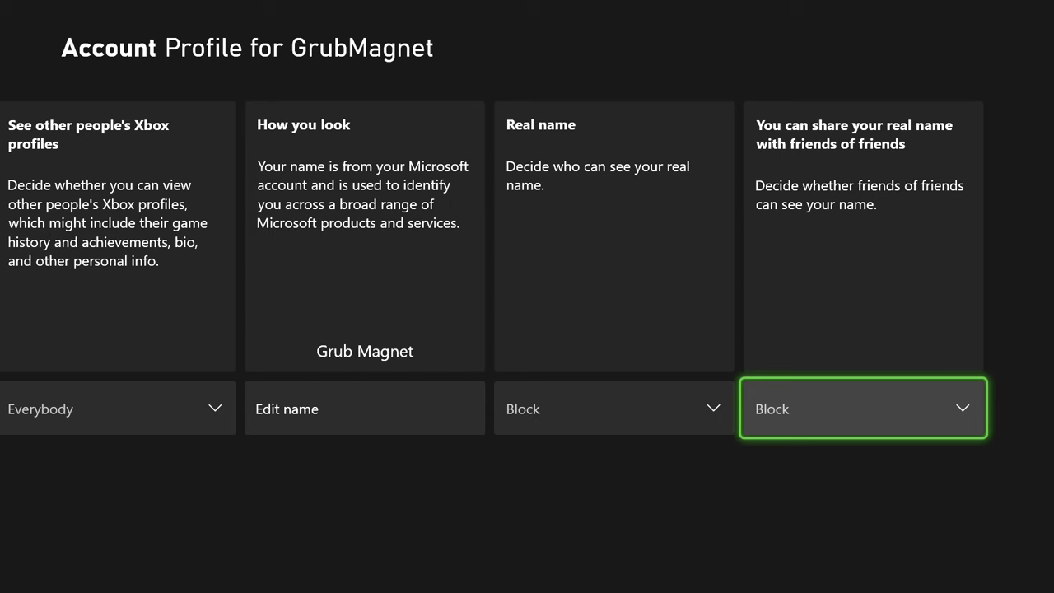
key("Left")
key("Left")
key("Left")
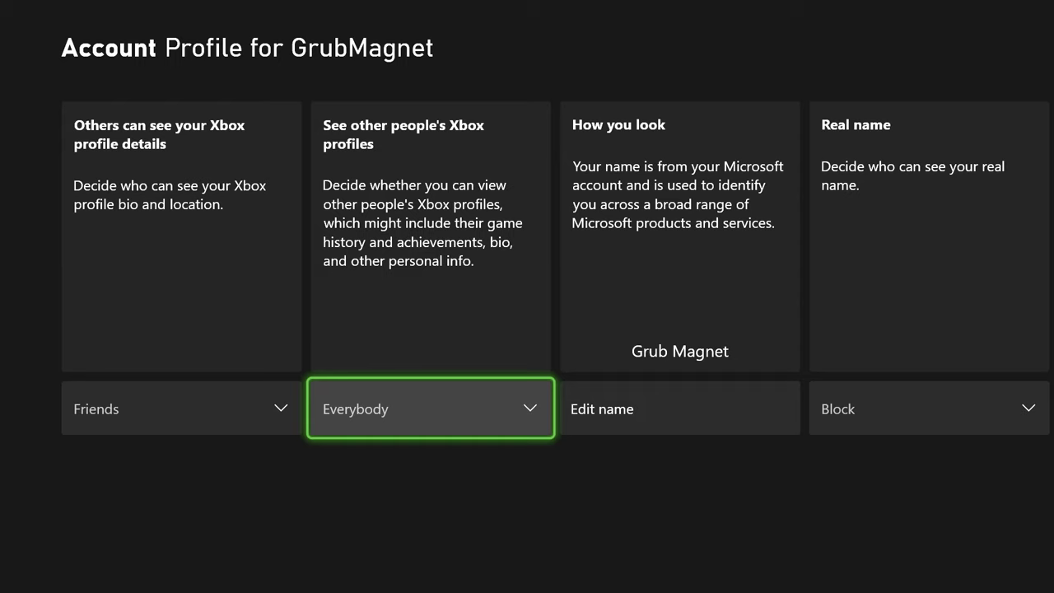
key("Left")
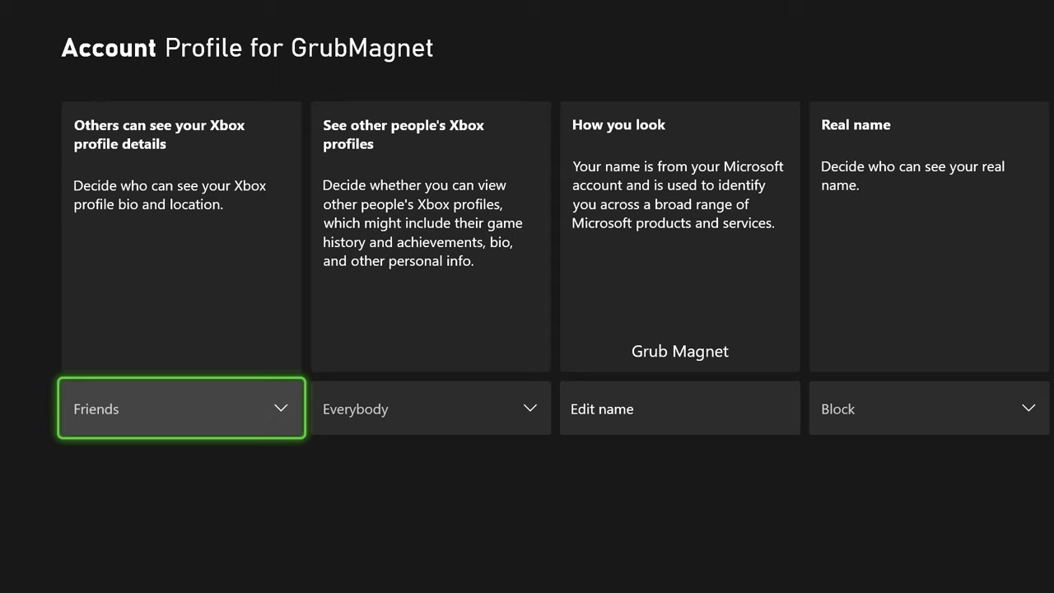
key("Right")
key("Left")
key("Right")
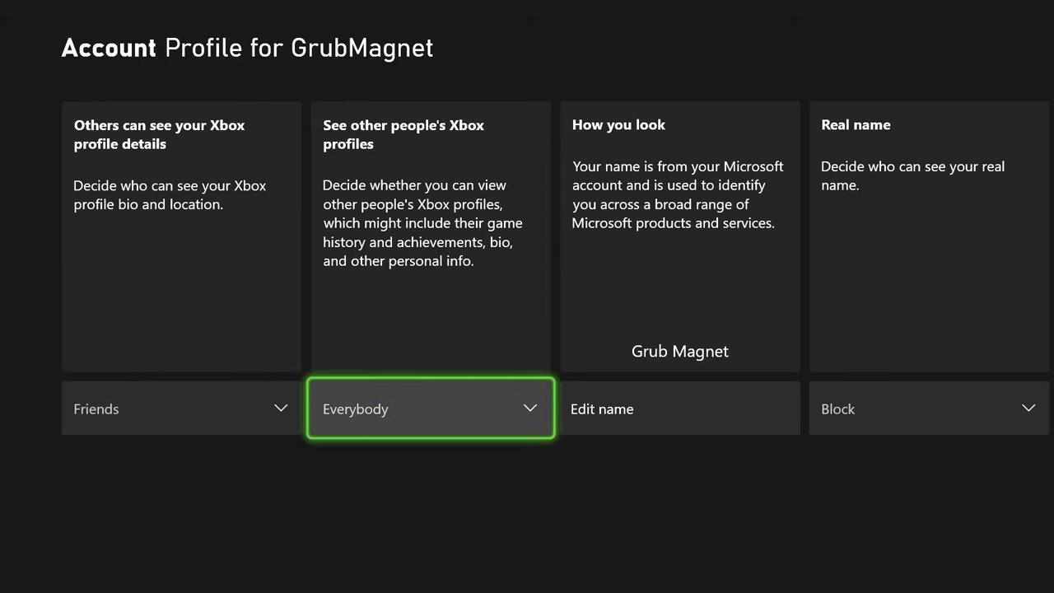
key("Right")
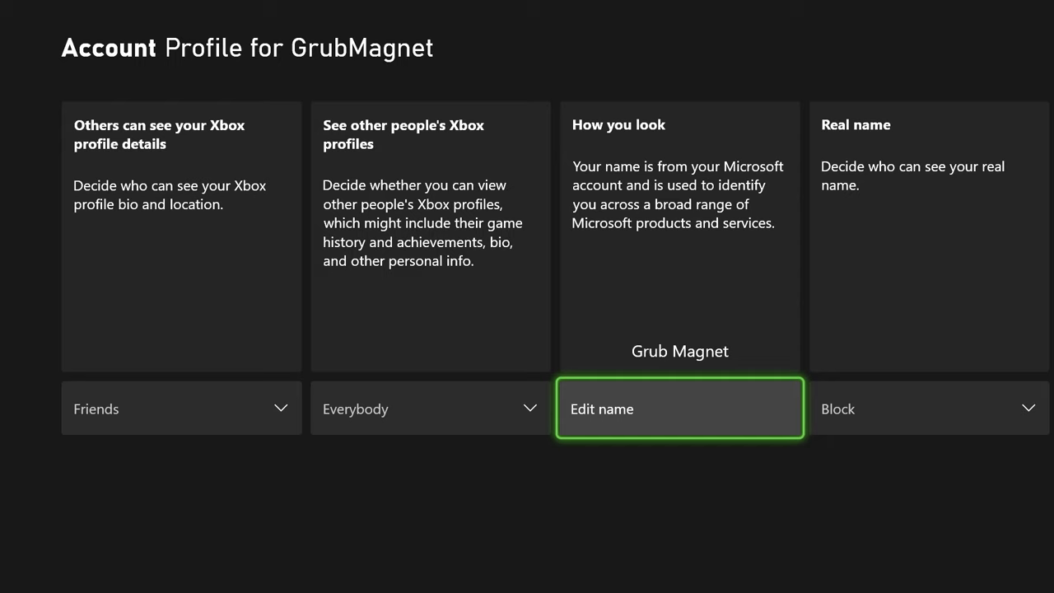